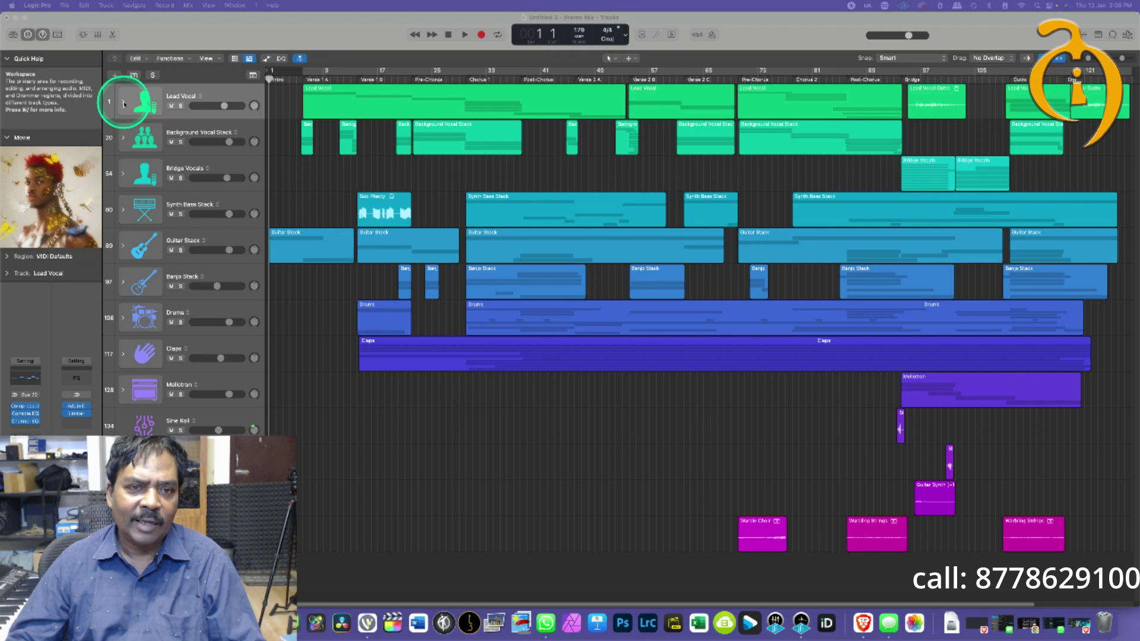
Expand and collapse the Lead Vocal, Background Vocal Stack and Bridge Vocals stacks in turn to examine their subtracks.
click(123, 102)
key(super+Up)
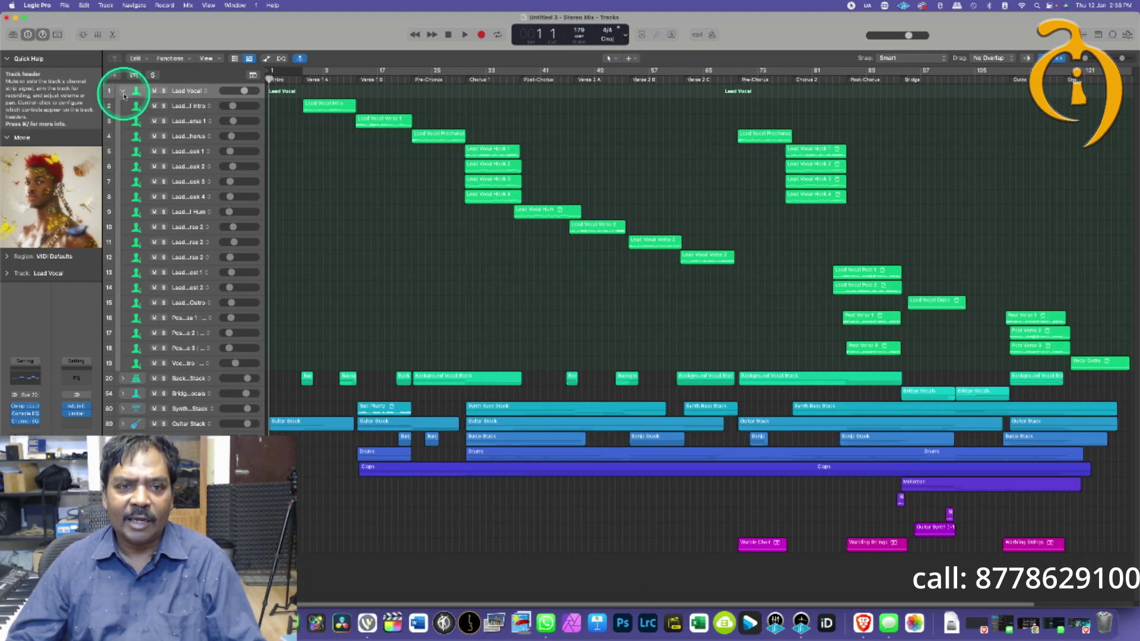
click(123, 93)
key(super+Down)
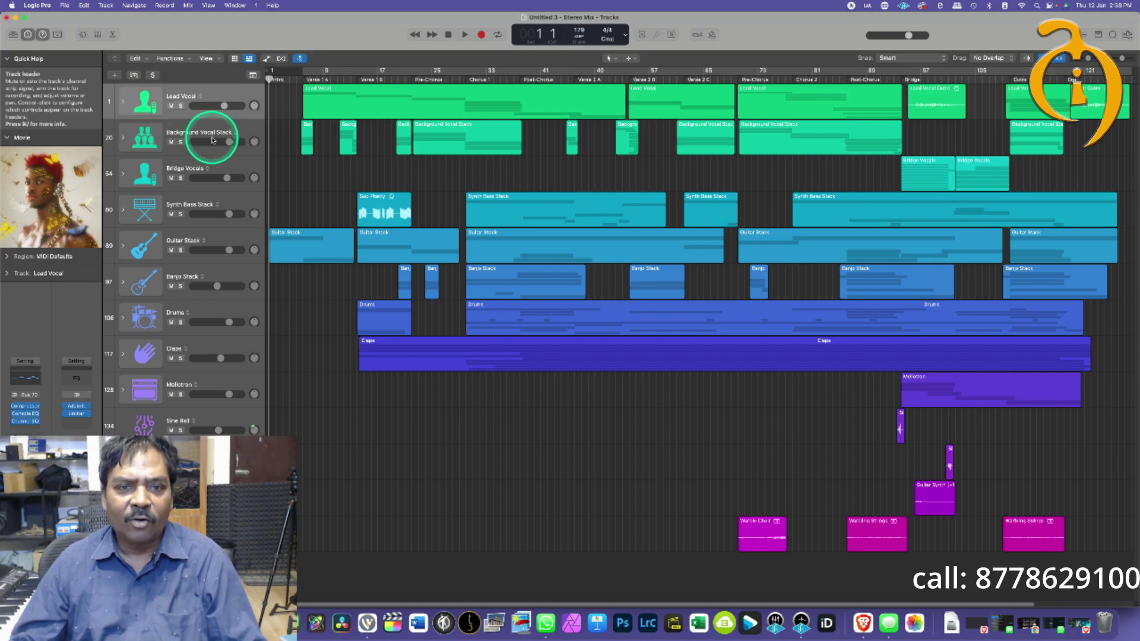
click(123, 138)
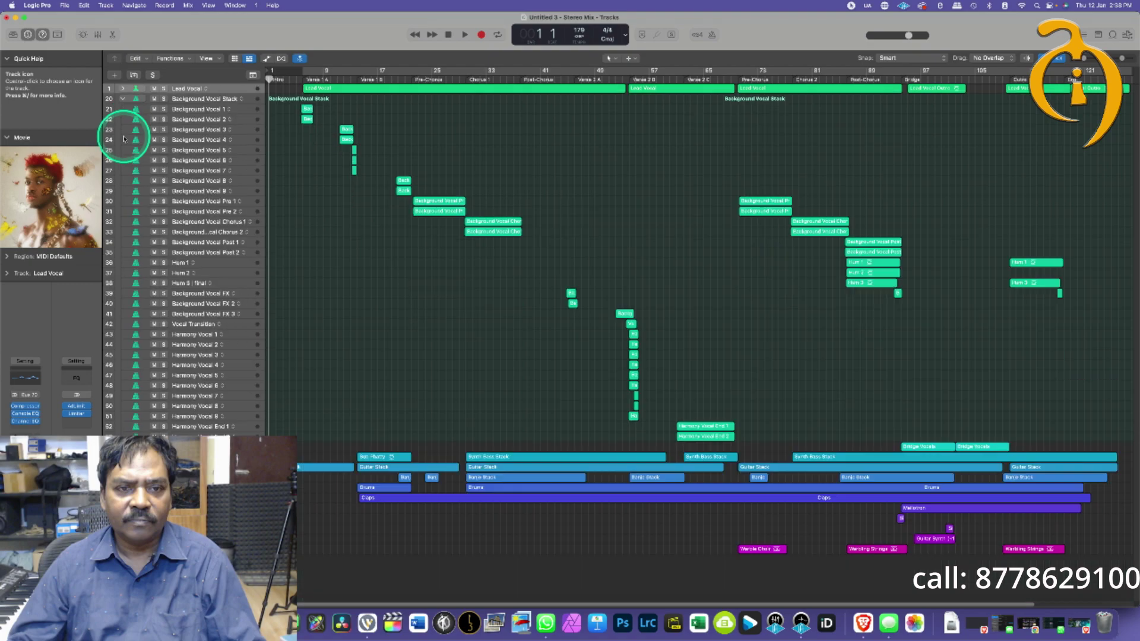
click(123, 99)
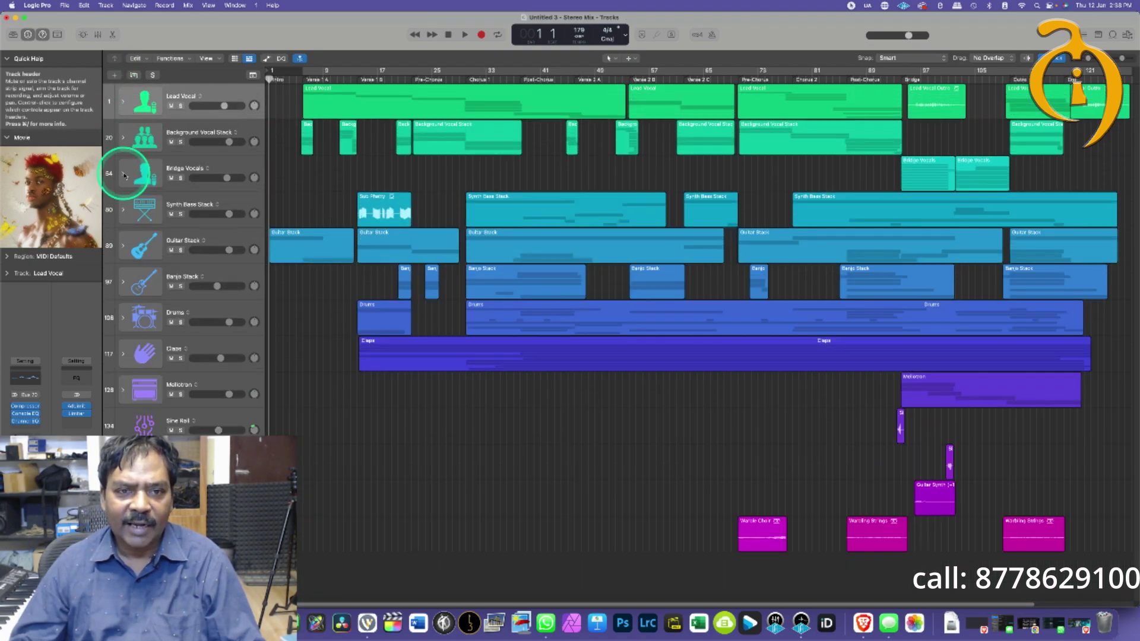
click(124, 174)
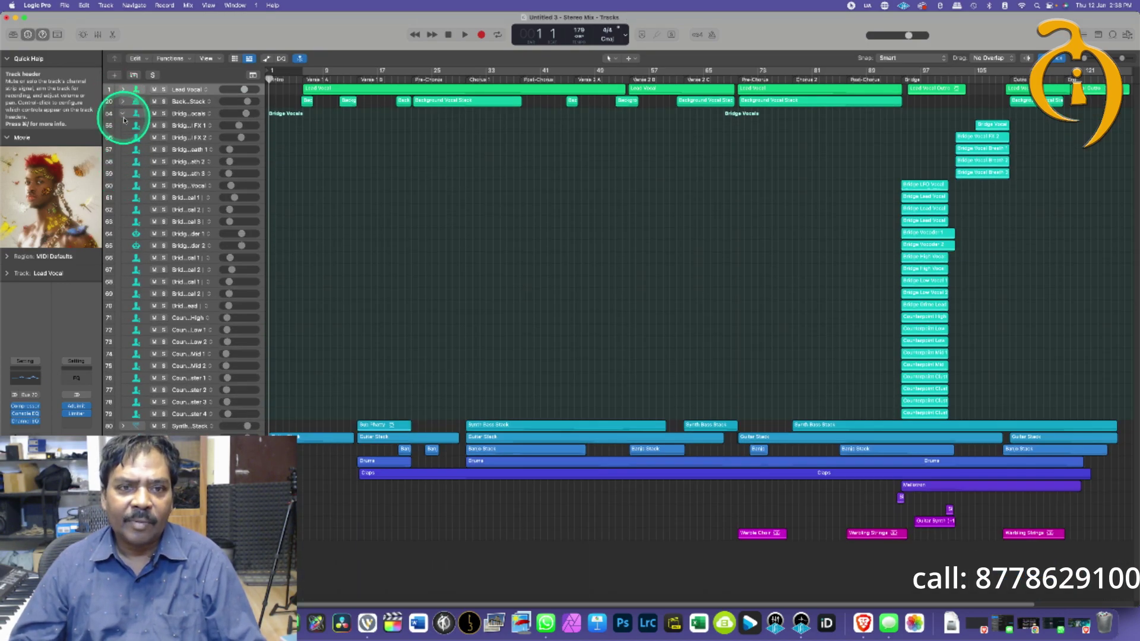
click(123, 114)
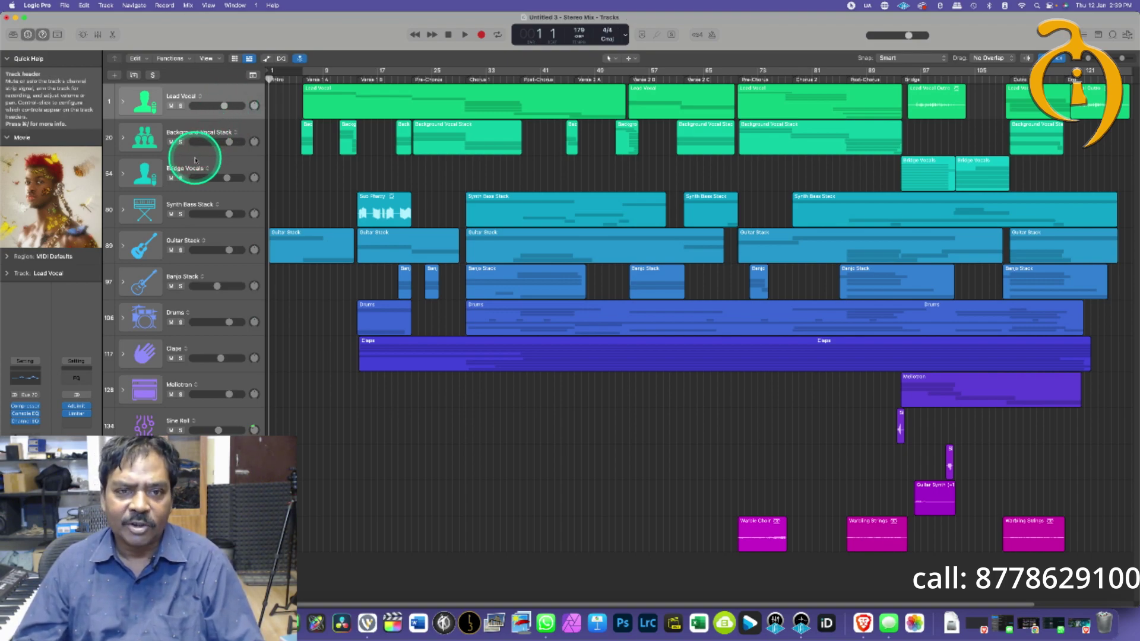
Group the Lead Vocal, Background Vocal Stack and Bridge Vocals tracks into a new summing stack.
click(193, 200)
click(194, 101)
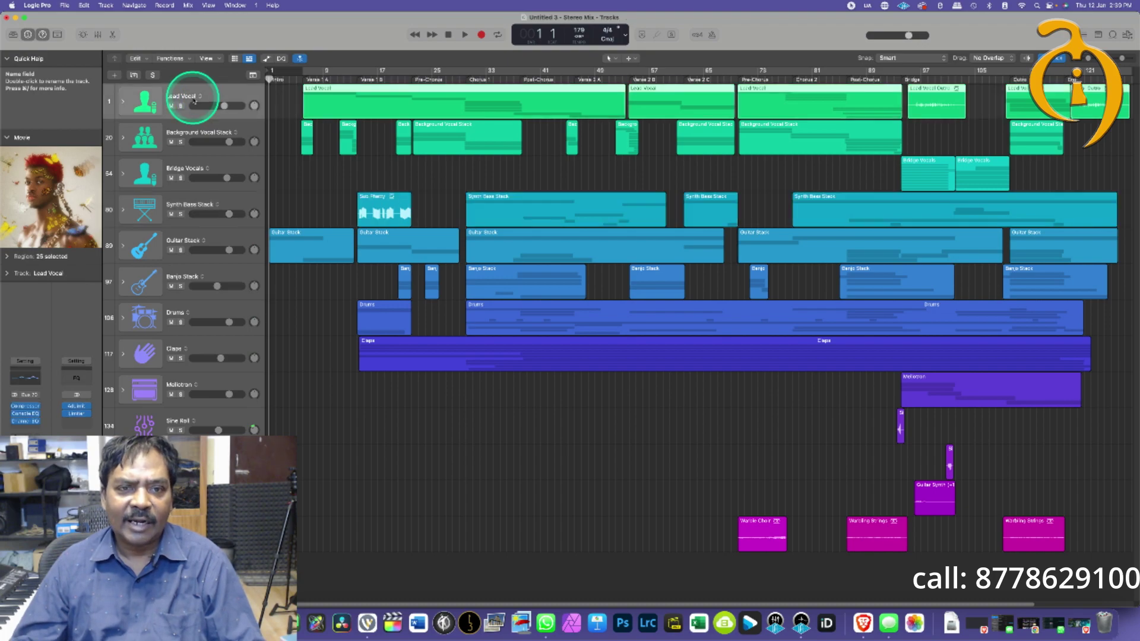
shift+click(210, 171)
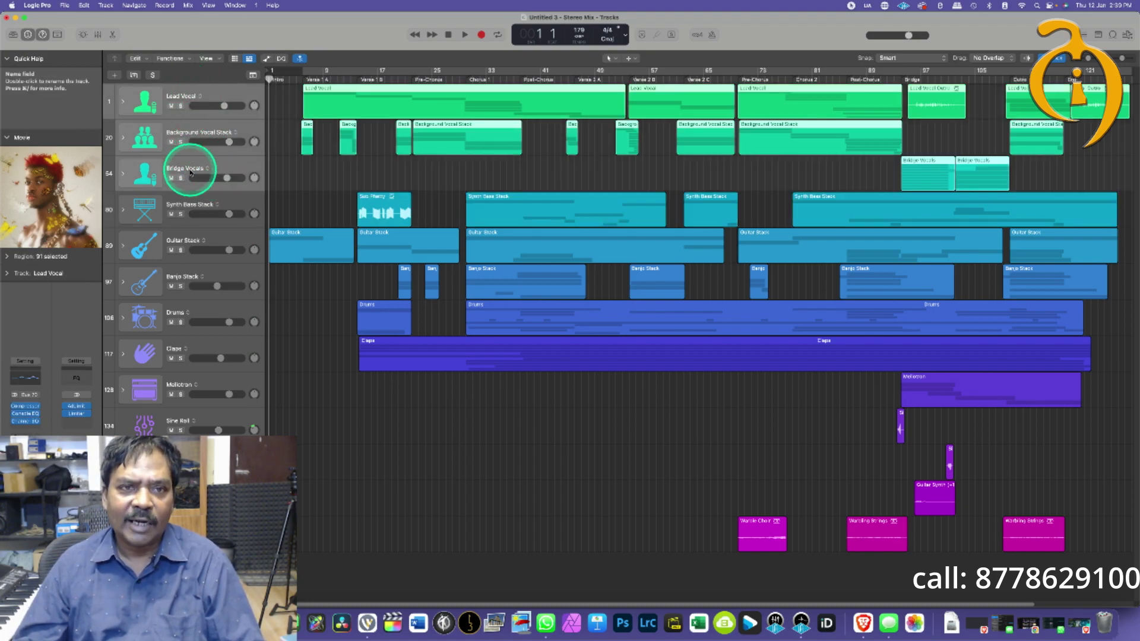
click(108, 6)
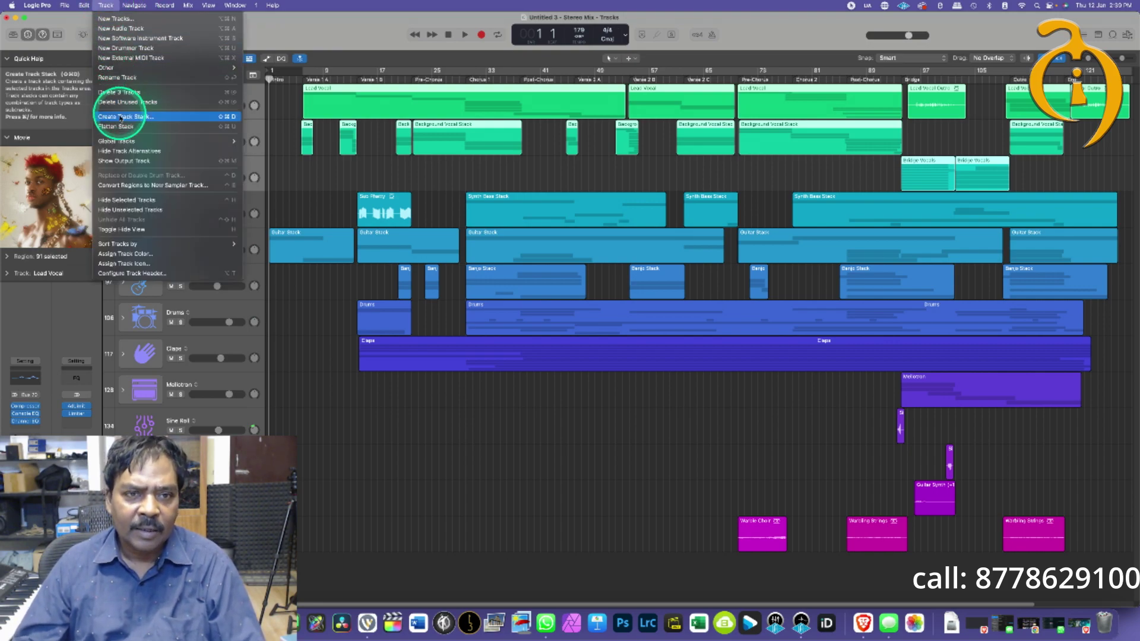
click(119, 117)
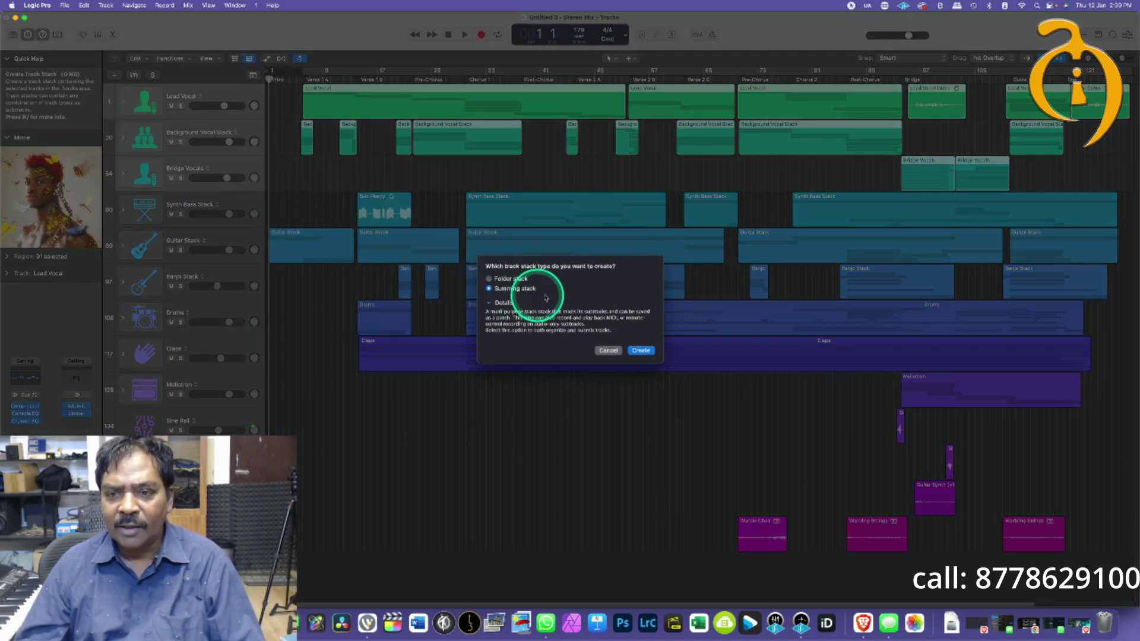
click(641, 350)
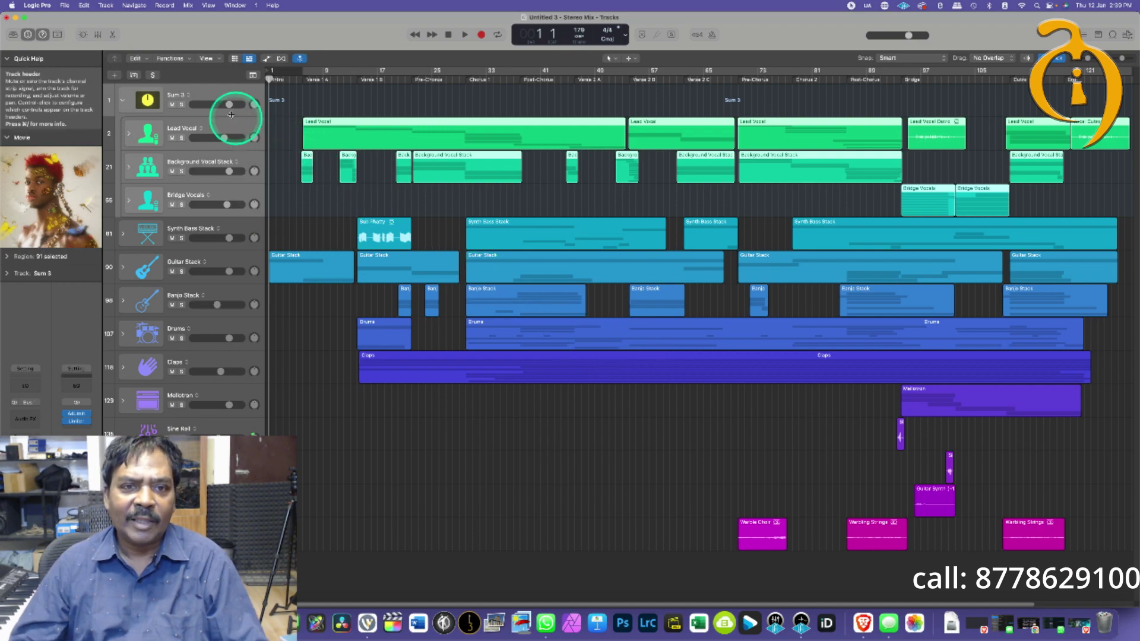
Rename the new vocal summing stack as "All Voice" and collapse it.
double_click(176, 94)
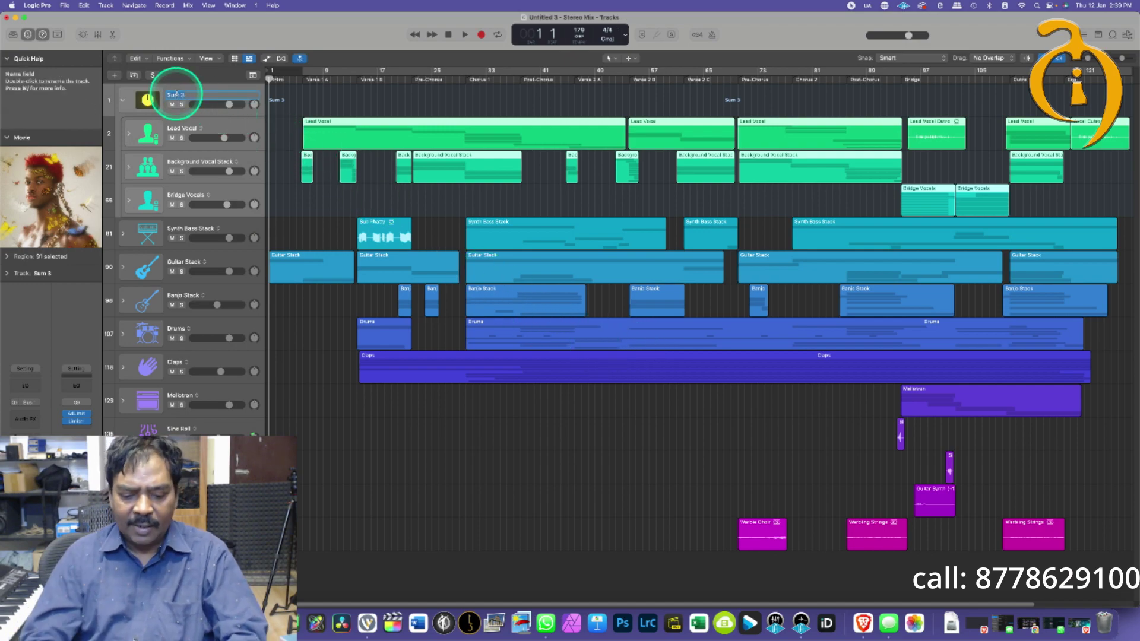
text(Al)
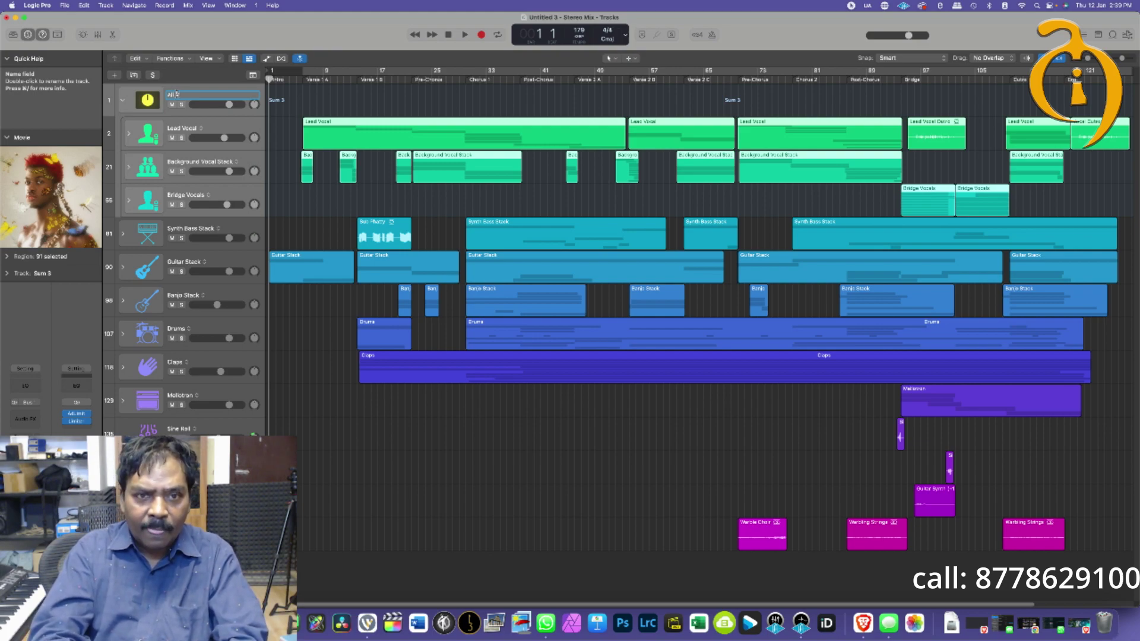
text(l Voice)
key(Return)
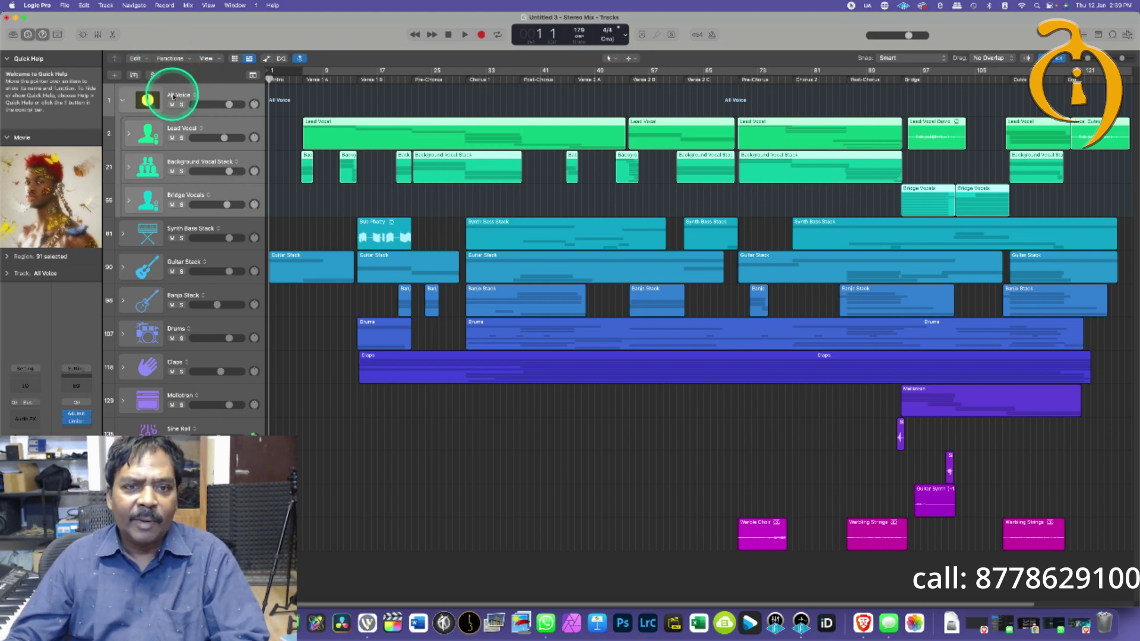
click(123, 102)
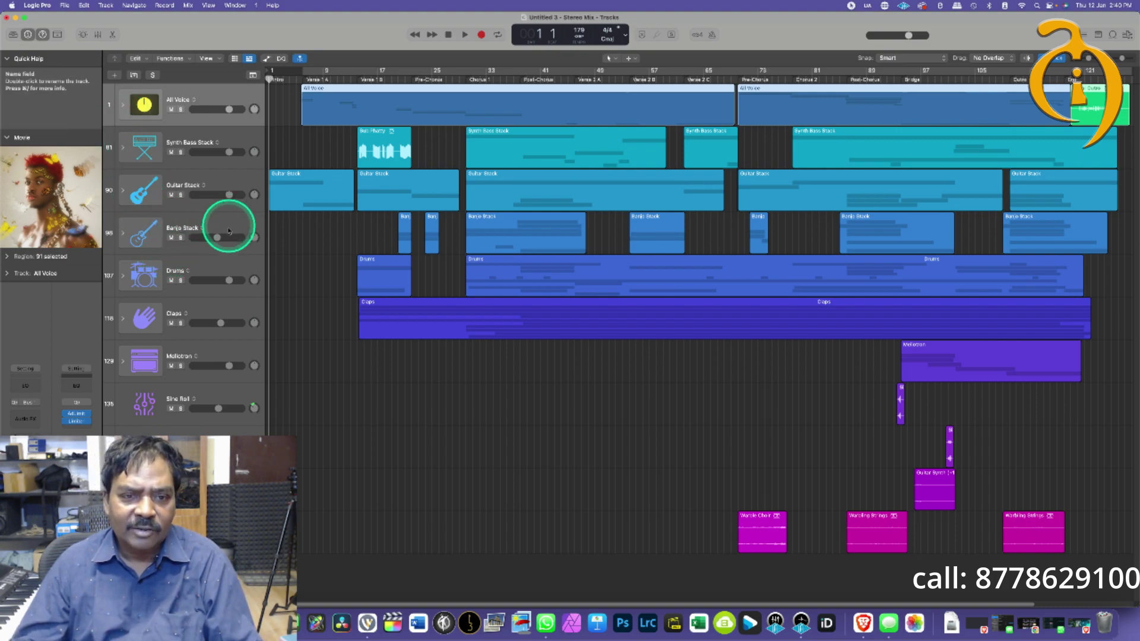
Expand the Drums stack to examine its subtracks, and collapse it again.
click(188, 272)
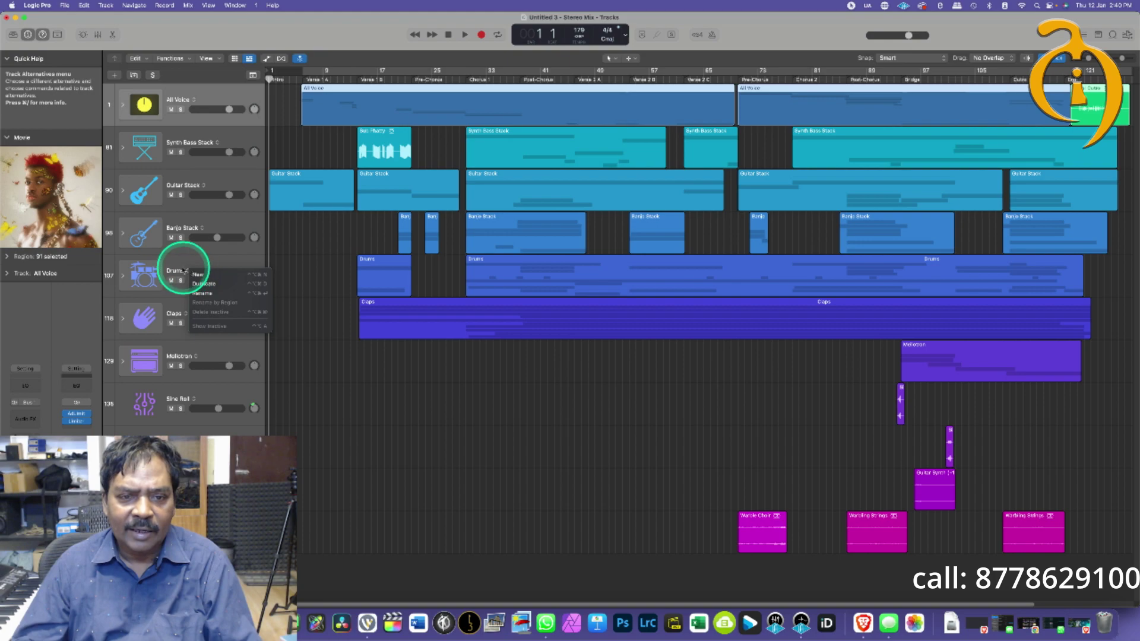
click(177, 265)
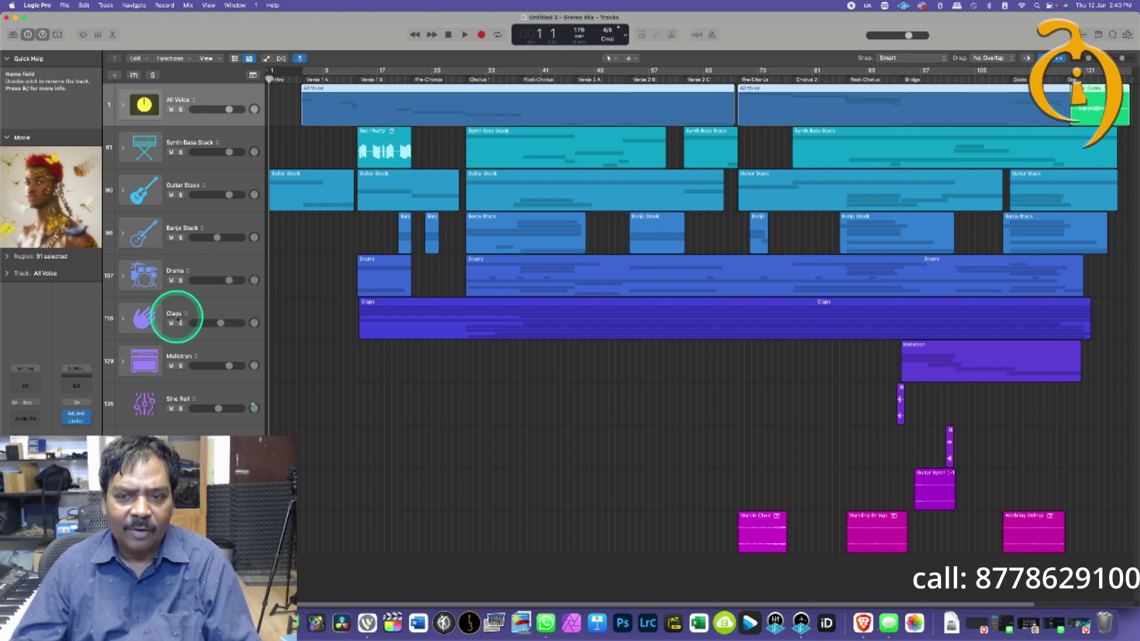
click(123, 276)
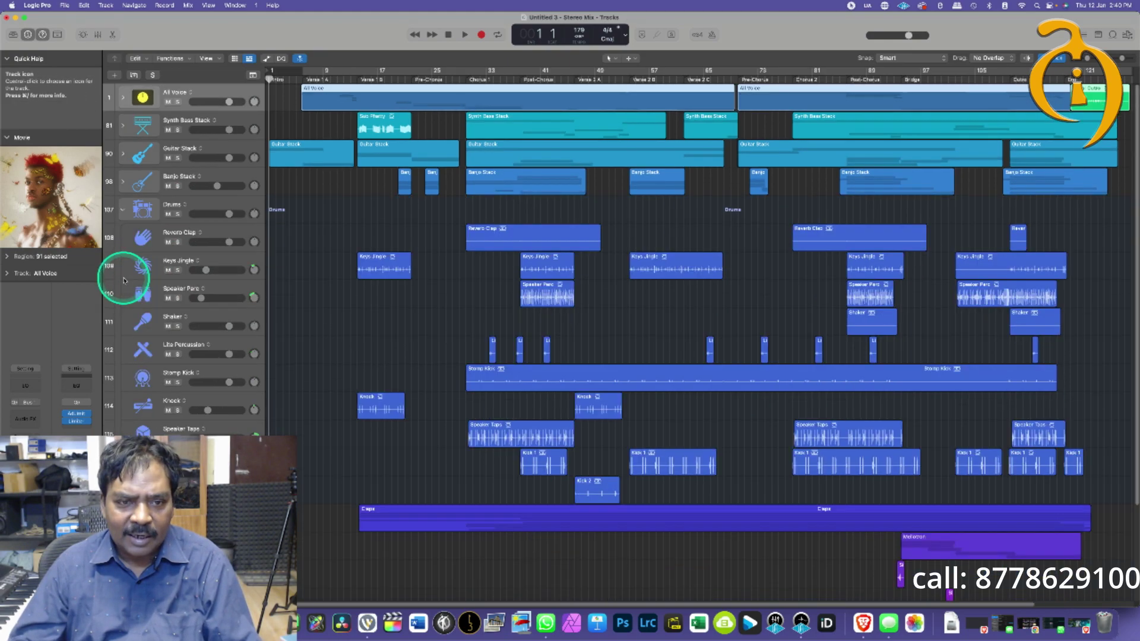
key(super+Up)
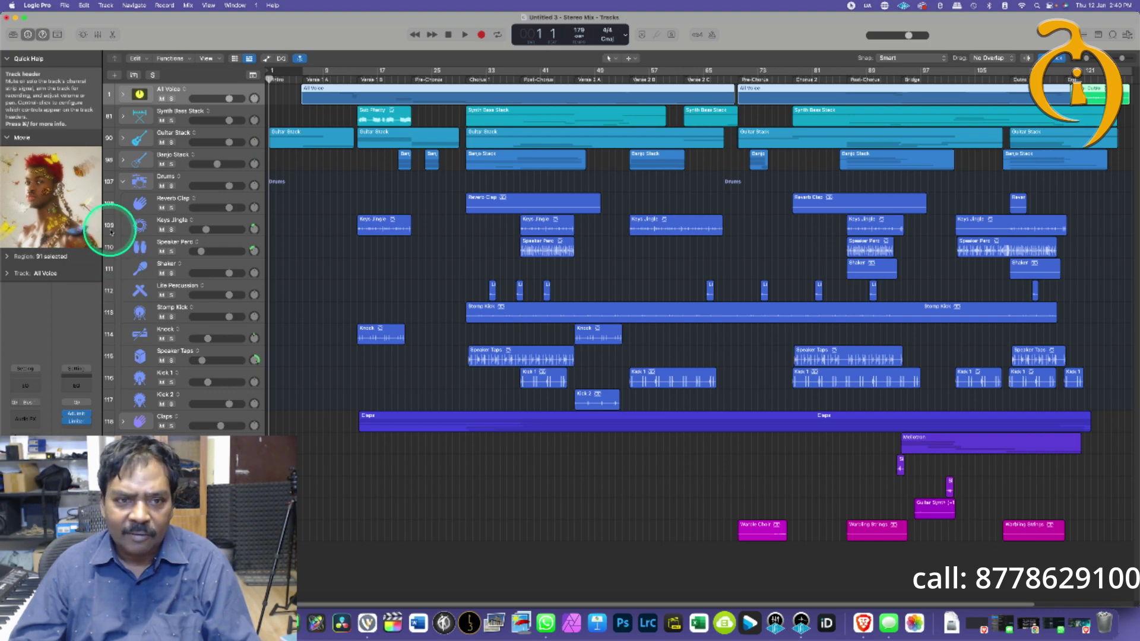
click(122, 180)
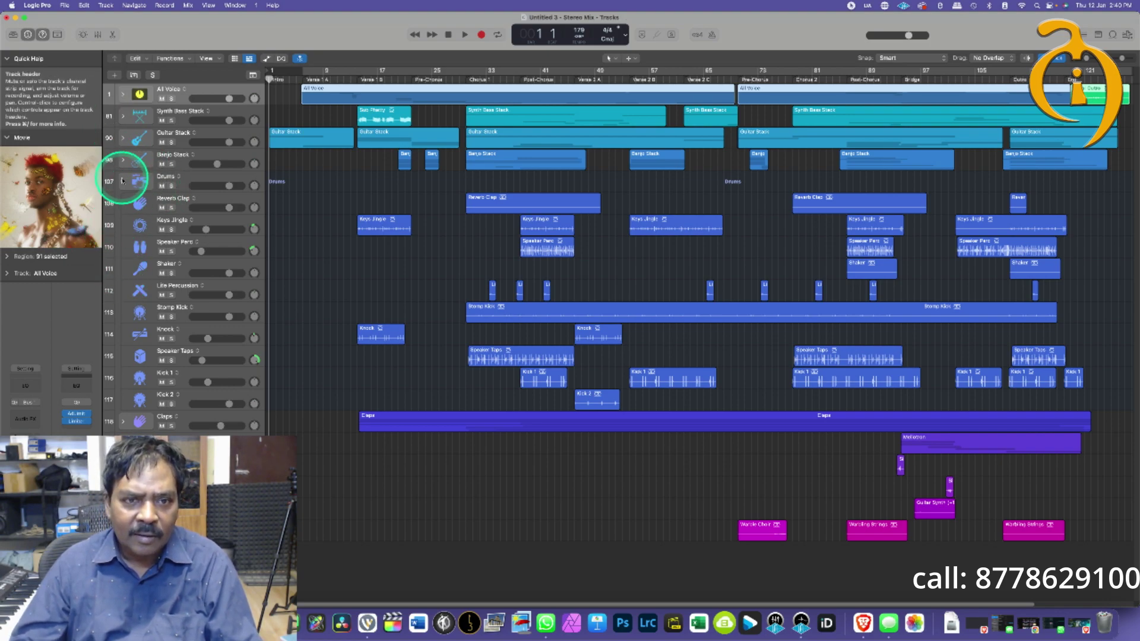
key(super+Down)
click(158, 349)
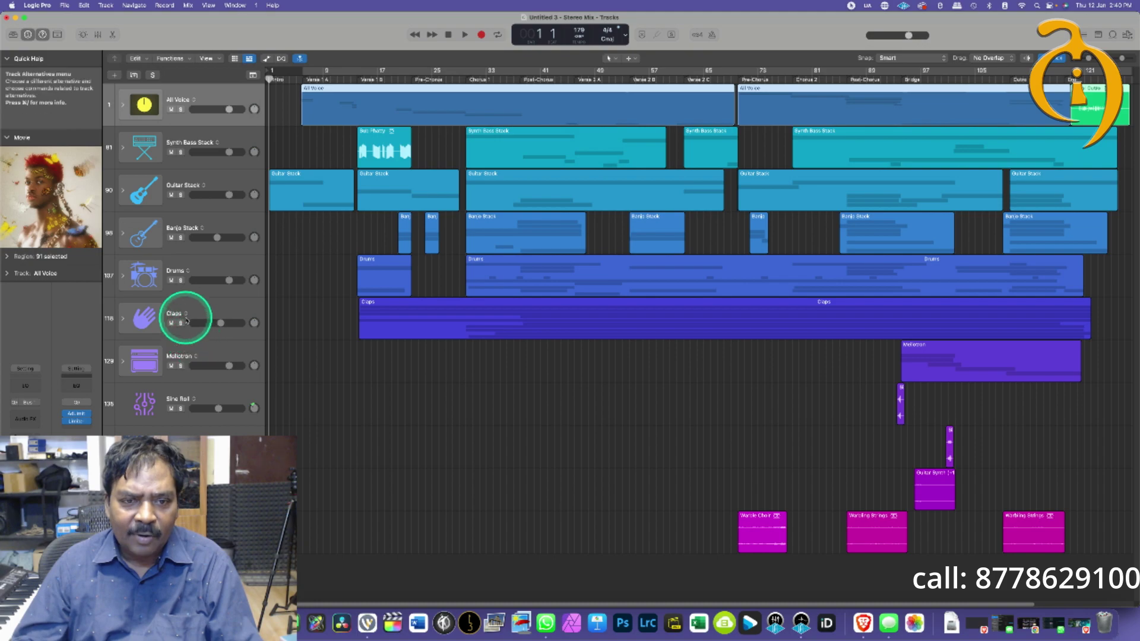
Group the Drums and Claps tracks into a new summing stack.
click(194, 270)
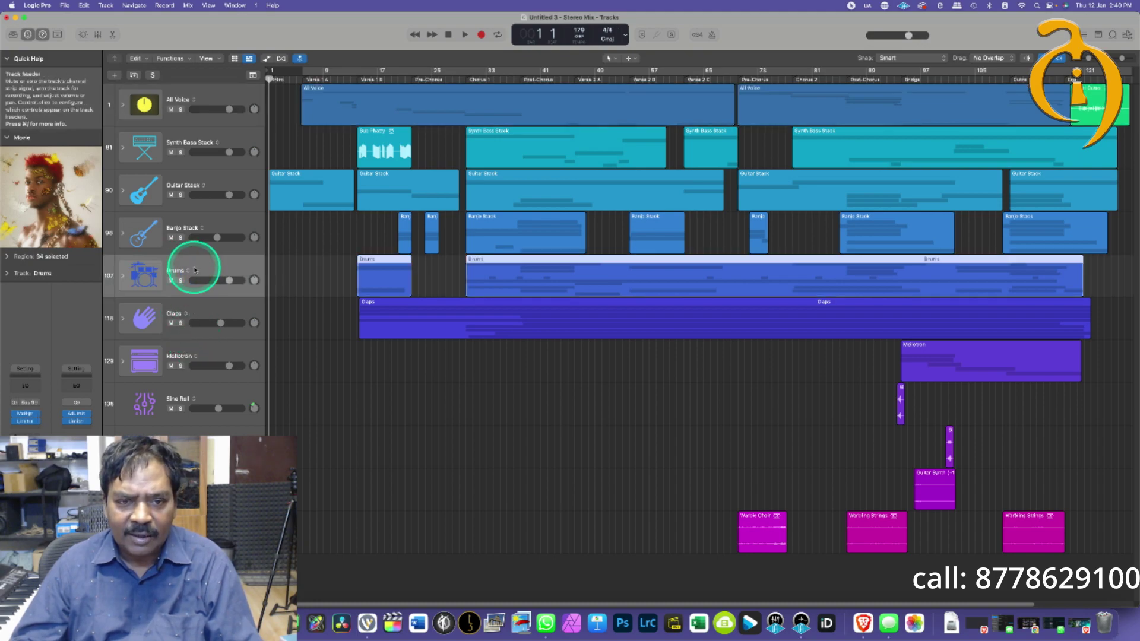
shift+click(200, 315)
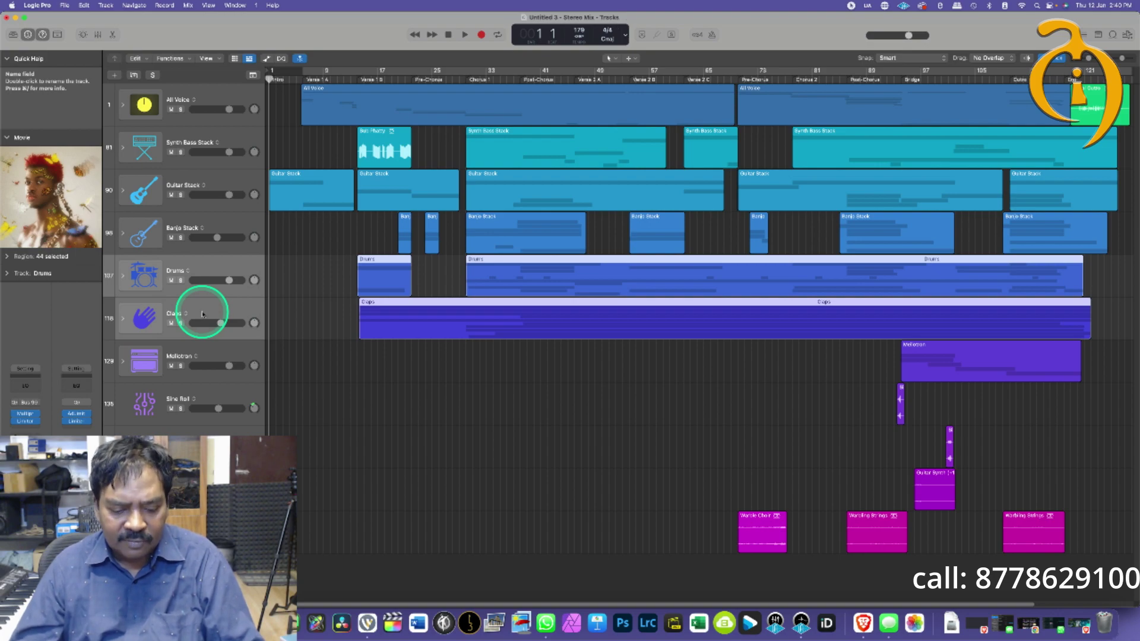
key(super+shift+d)
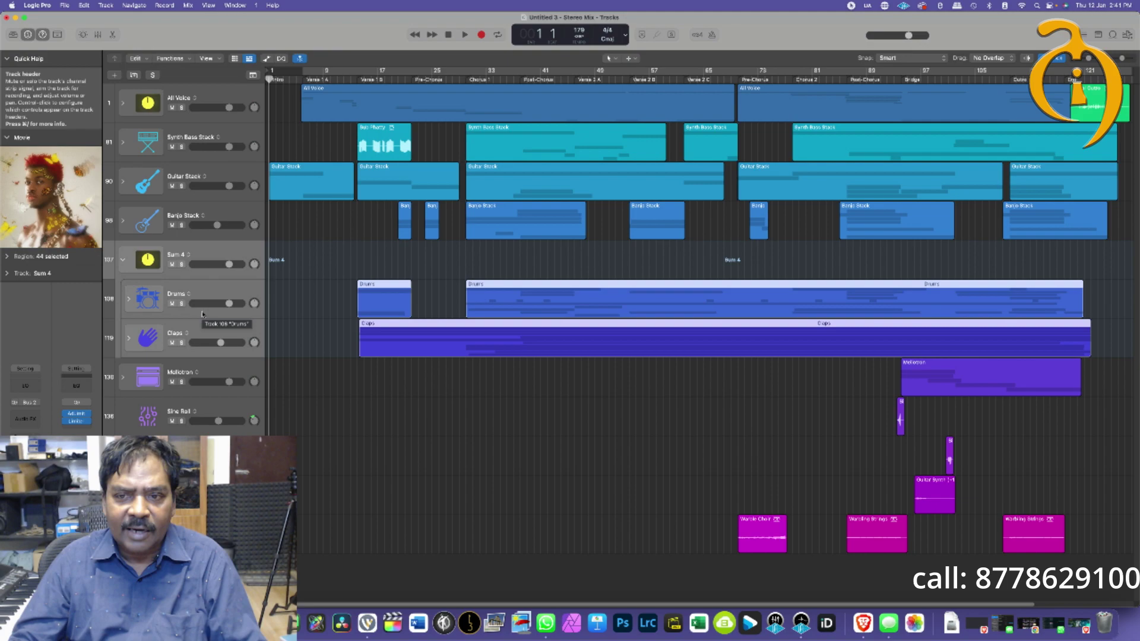
Rename the new Drums and Claps stack as "All Drums" and collapse it.
double_click(172, 254)
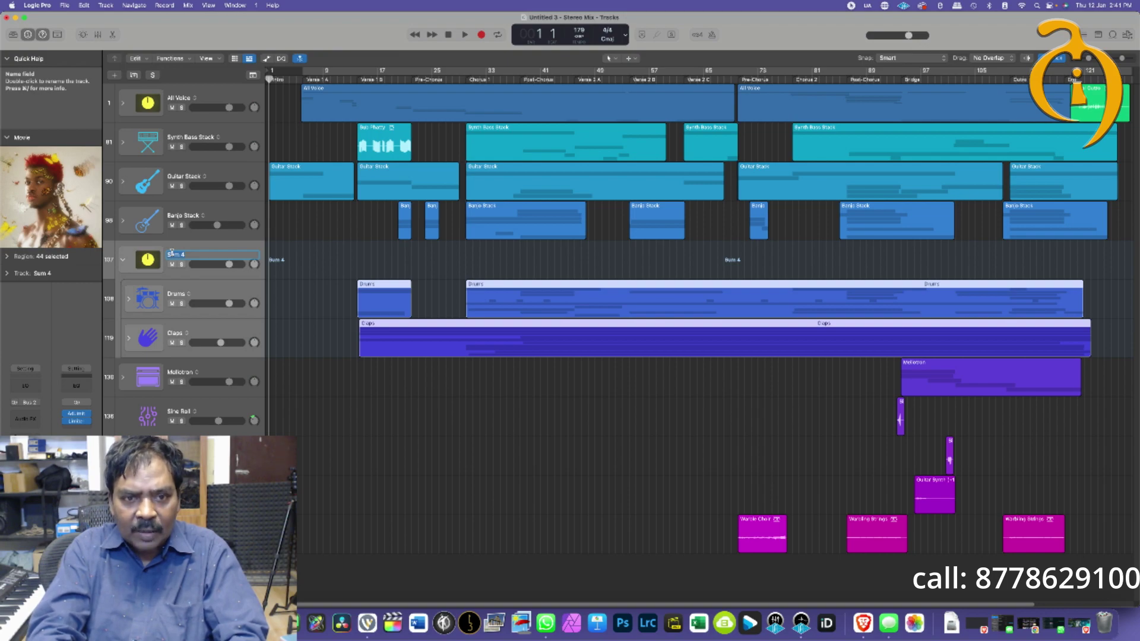
text(All D)
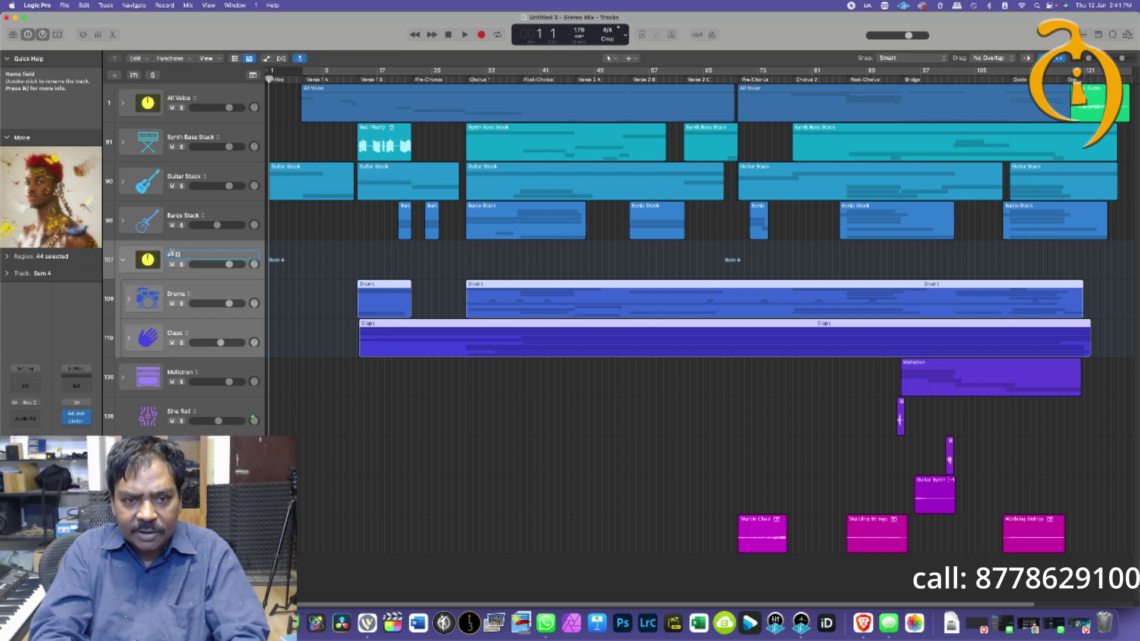
text(rums)
key(Return)
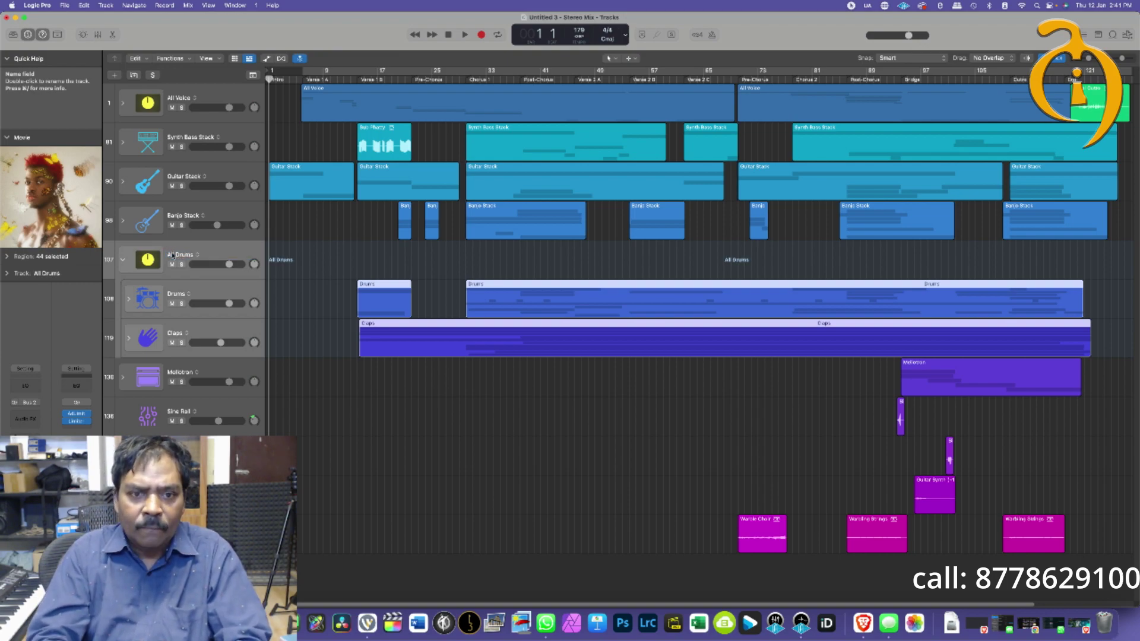
click(123, 263)
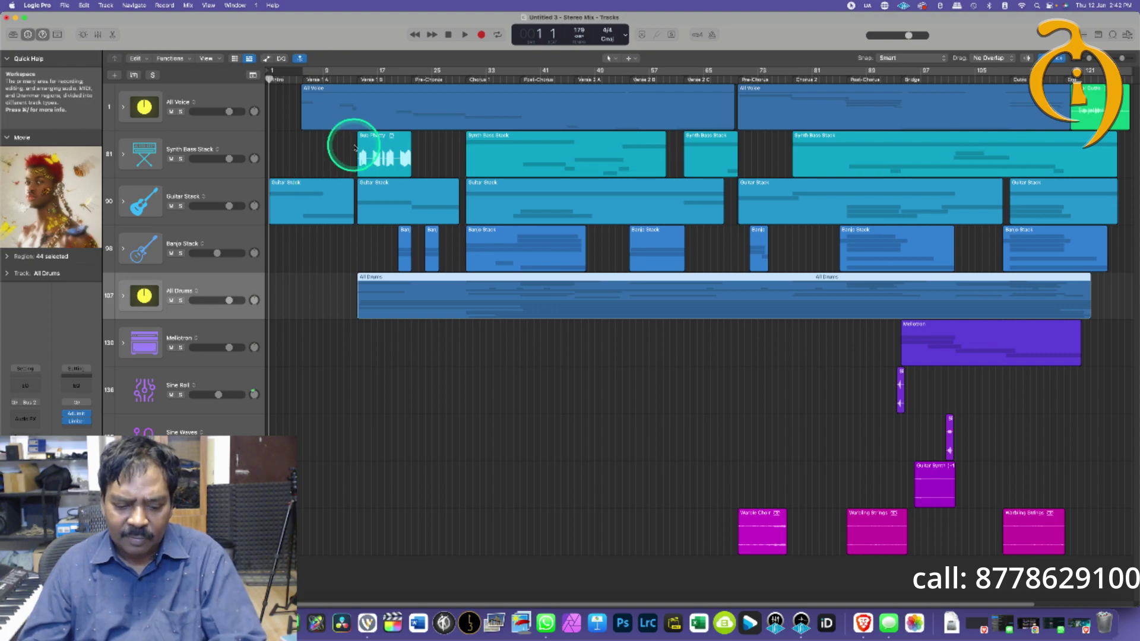
Raise the gain of the Warble Choir region and the first Warbling Strings region with the Gain tool.
key(t)
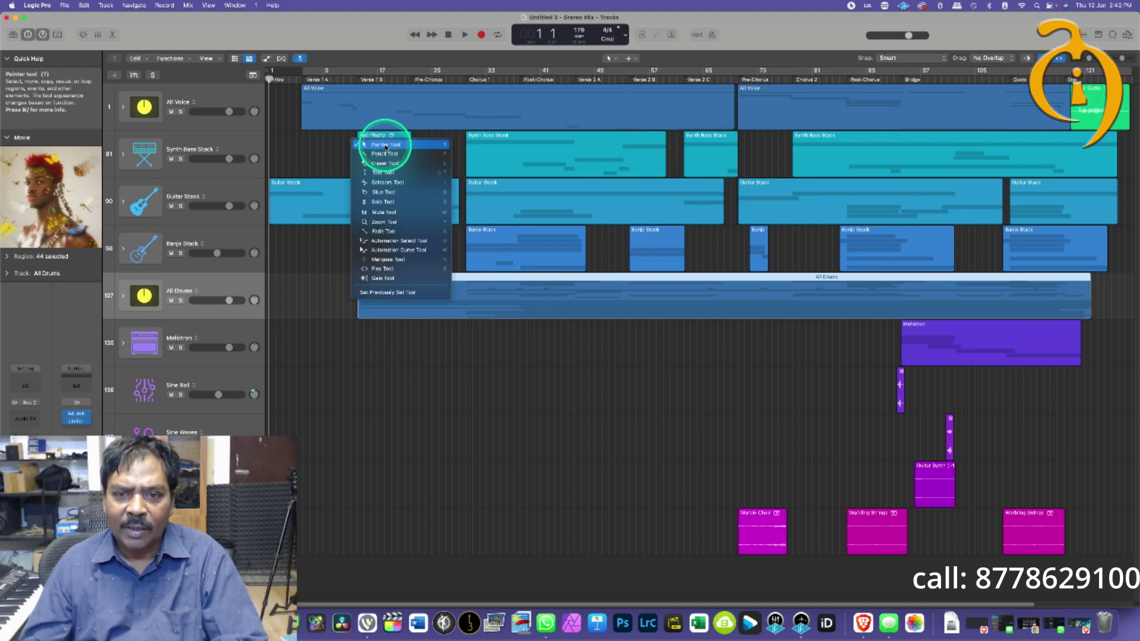
click(383, 278)
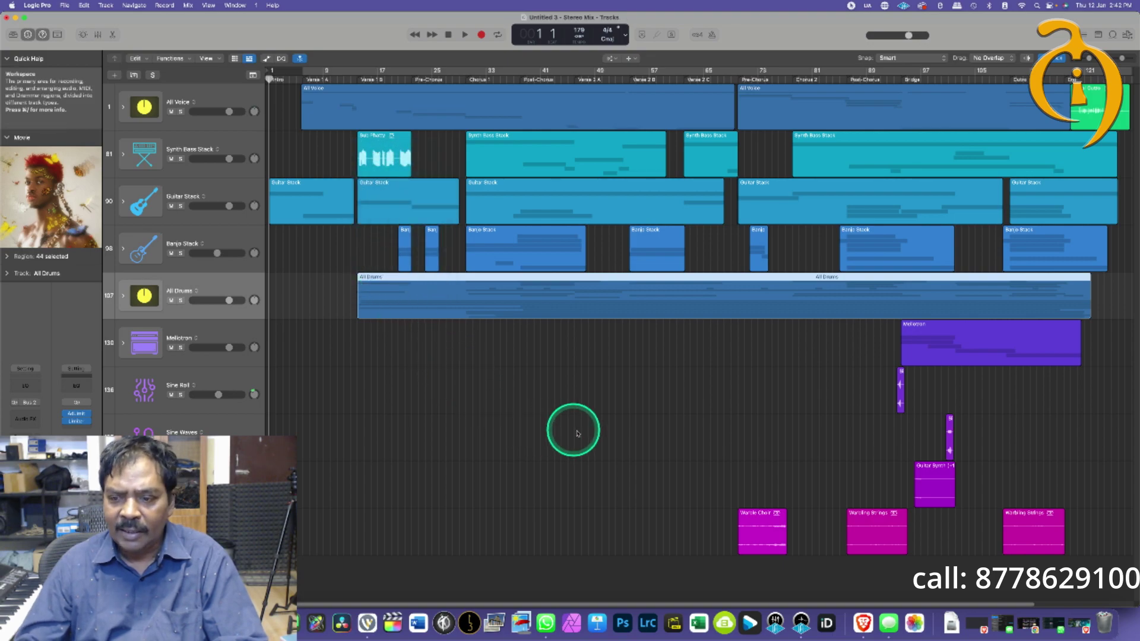
click(761, 528)
drag(757, 531, 754, 487)
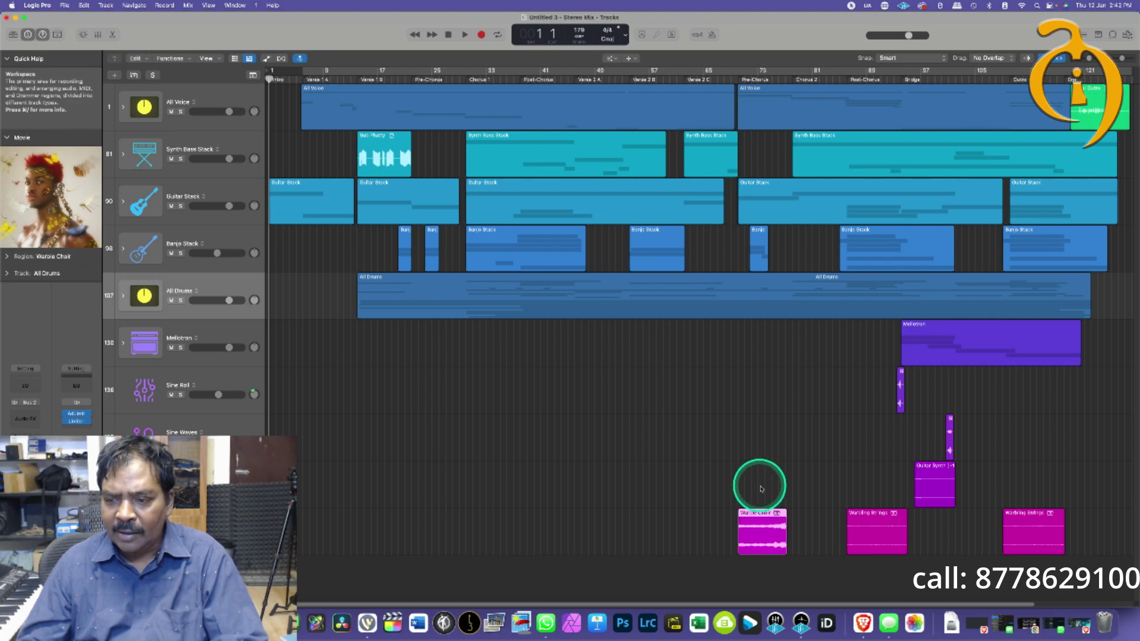
drag(878, 536, 873, 471)
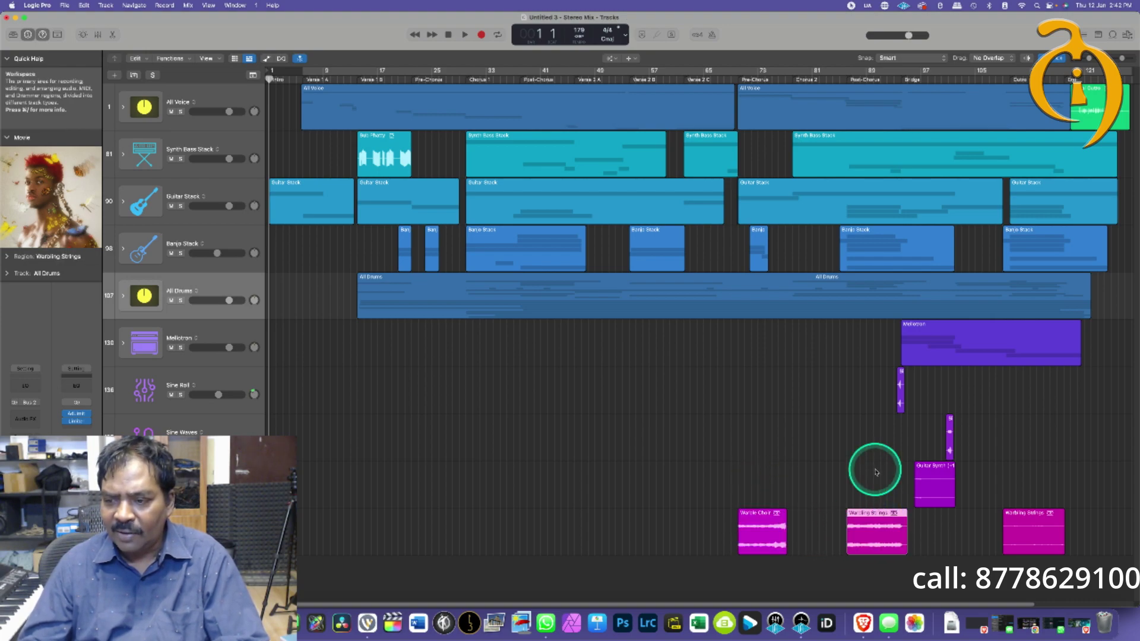
Raise the gain of the Guitar Synth region and the last Warbling Strings region with the Gain tool.
click(947, 490)
drag(944, 488, 940, 442)
drag(1040, 535, 1021, 471)
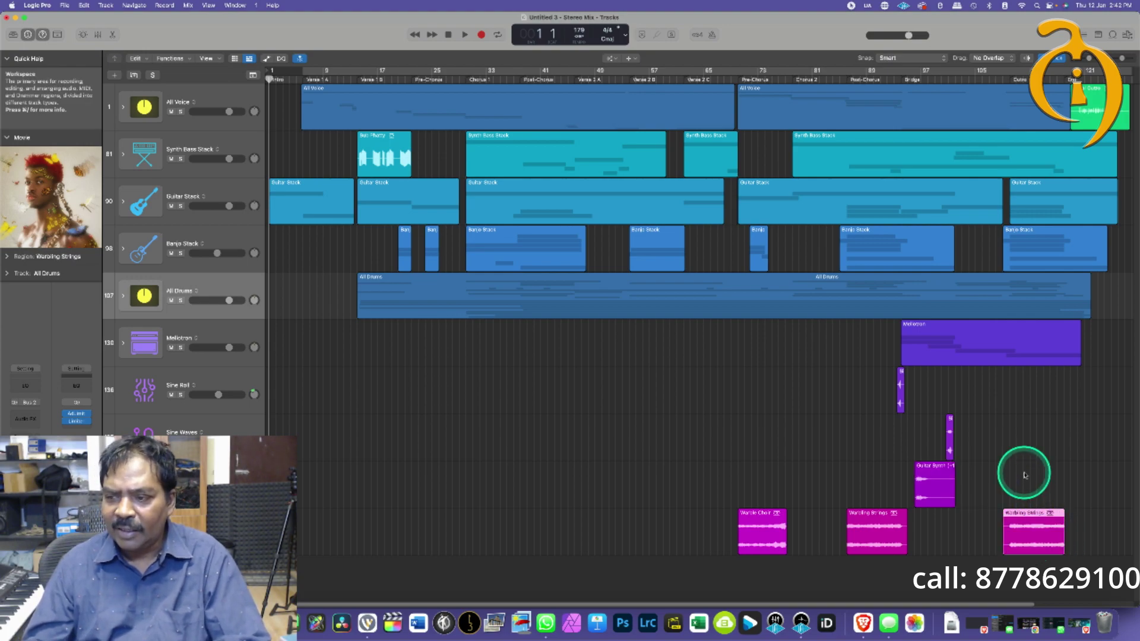